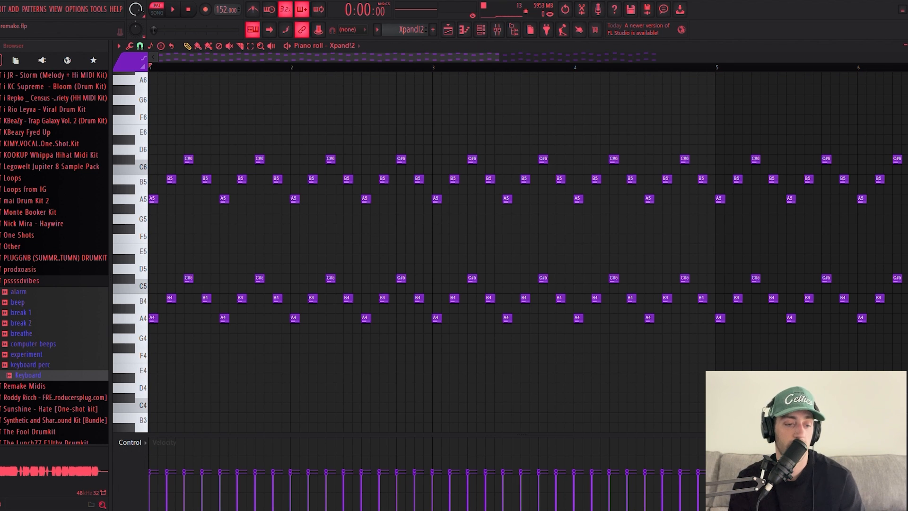
Step: Play the Xpand!2 arpeggio pattern, then view the sustained E7 note of Xpand!2 #3 and play it
key("space")
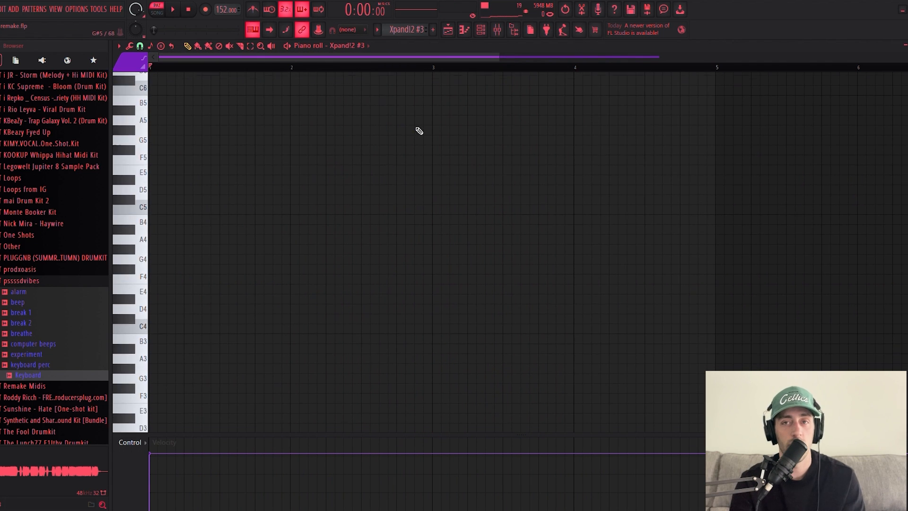
scroll(419, 131, "up", 10)
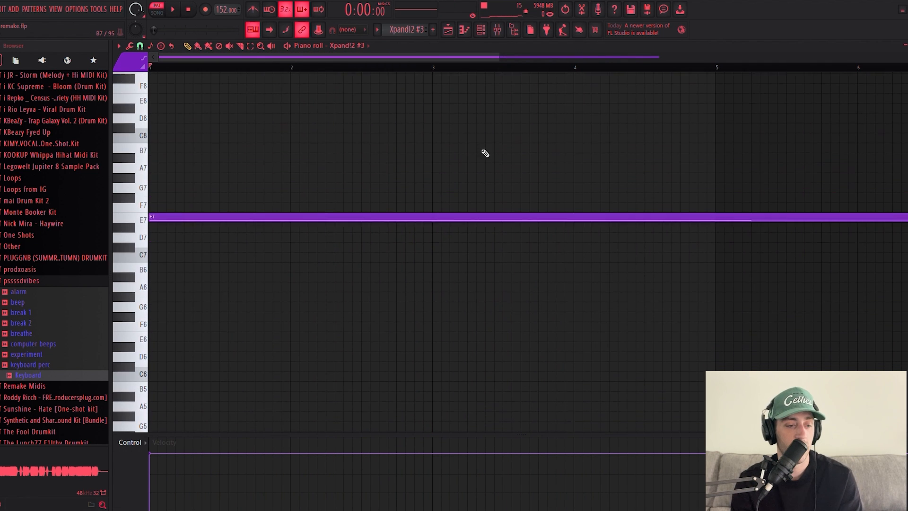
scroll(527, 155, "down", 1)
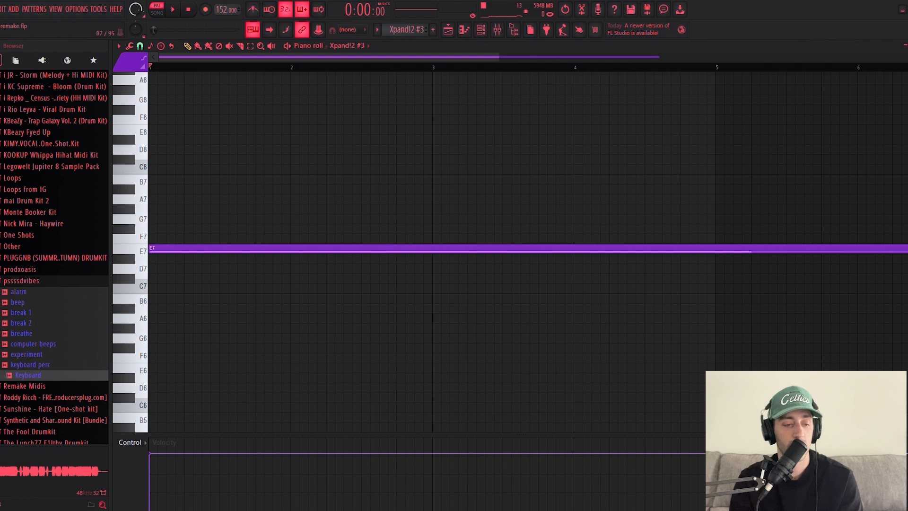
key("space")
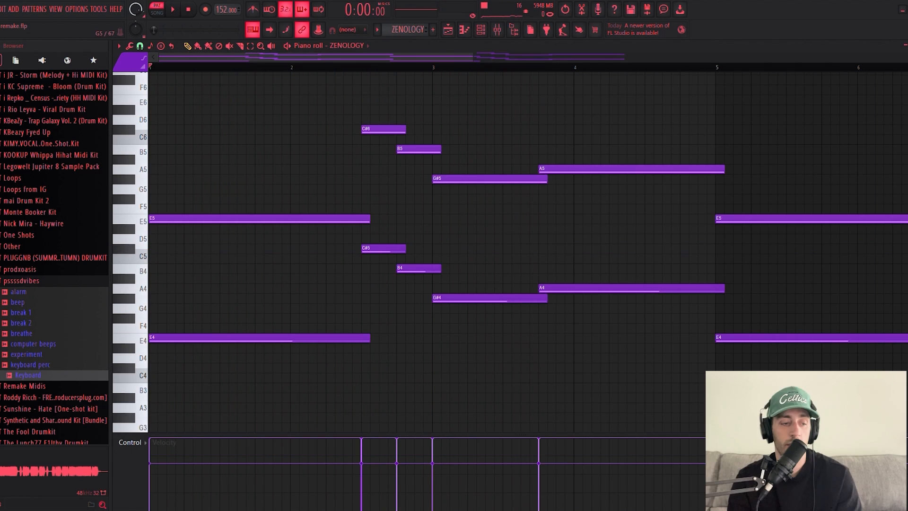
Step: View both octaves of the ZENOLOGY melody in the piano roll and play the pattern
scroll(813, 205, "up", 3)
scroll(813, 205, "down", 2)
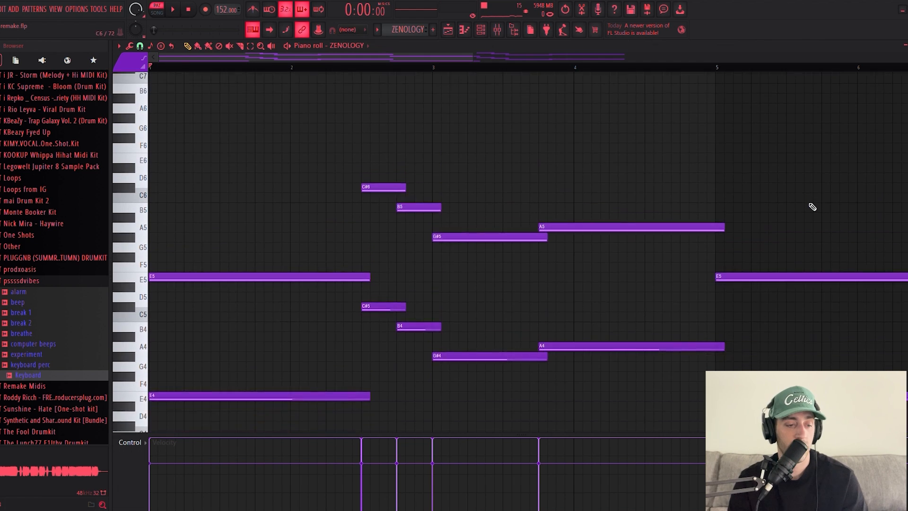
key("space")
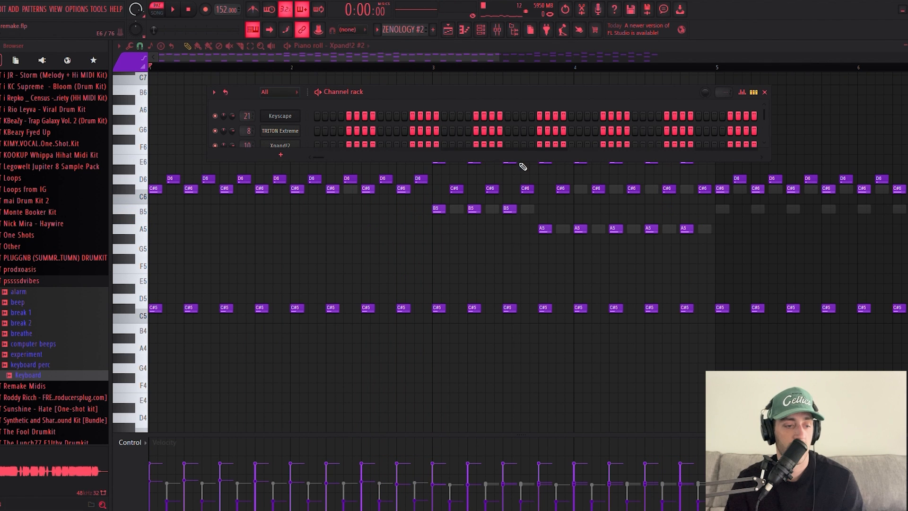
Step: Play the Xpand!2 #2 part of the ZENOLOGY #2 pattern and the Keyscape part of the keys pattern
left_click_drag(520, 162, 511, 452)
key("ctrl+z")
left_click(411, 51)
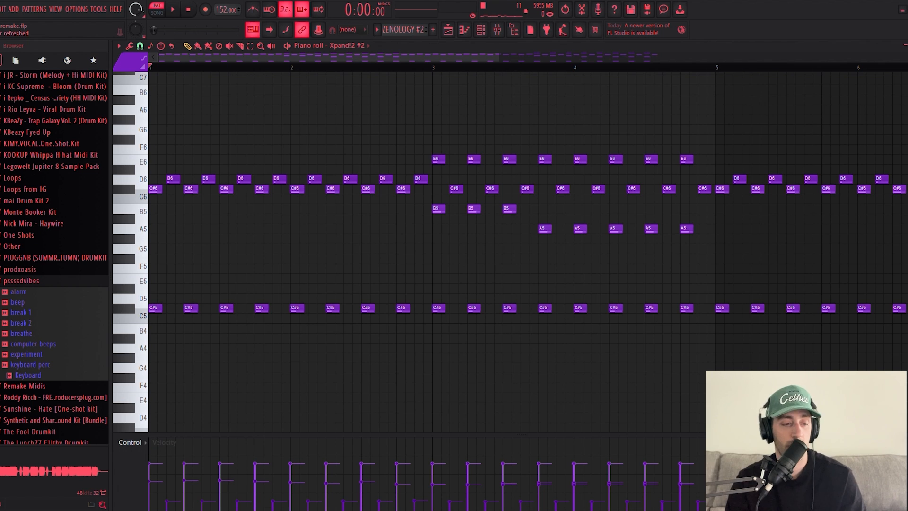
key("space")
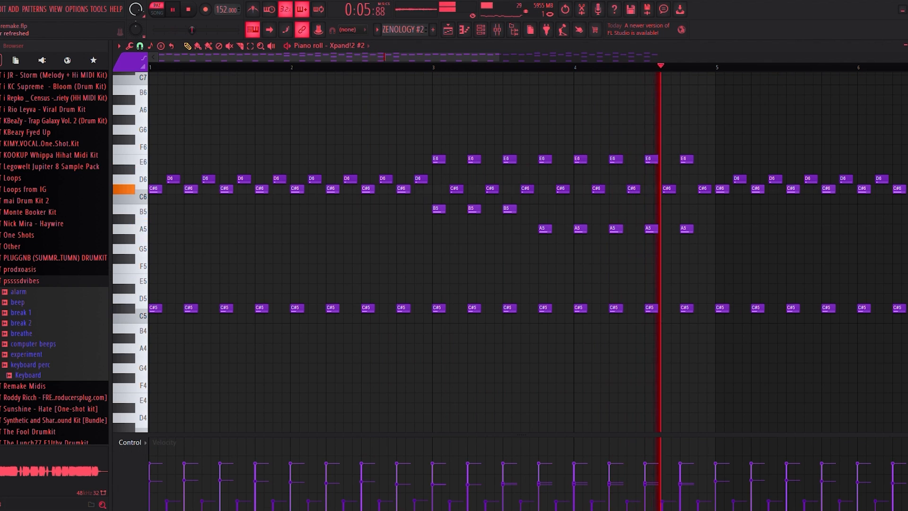
key("space")
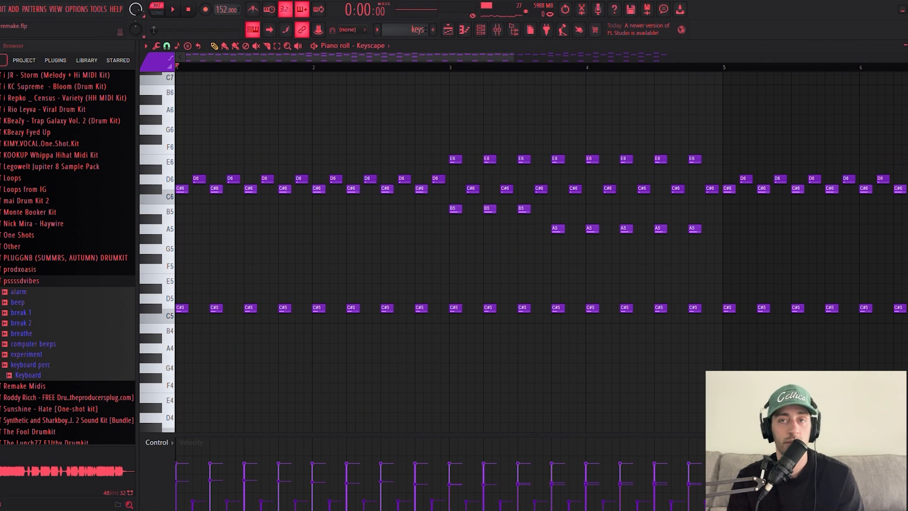
key("space")
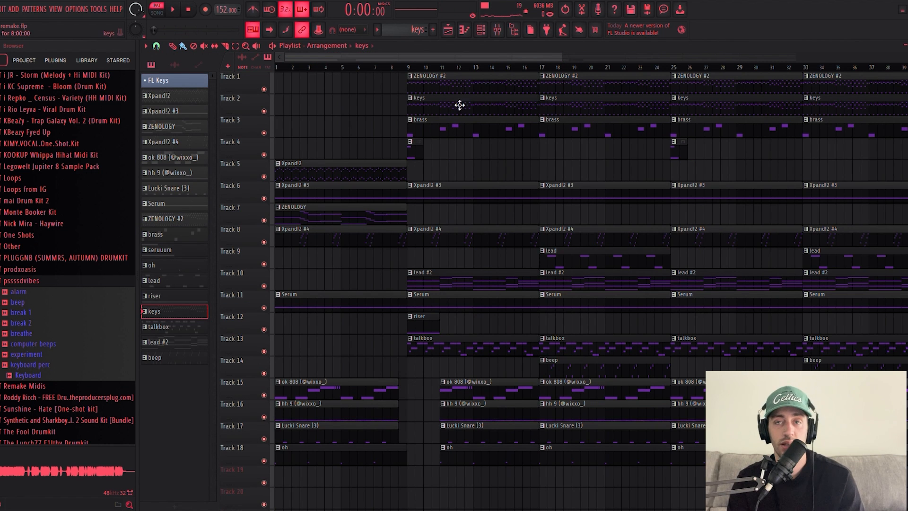
Step: Open the brass pattern from the playlist in the piano roll and play its TRITON Extreme notes
double_click(461, 136)
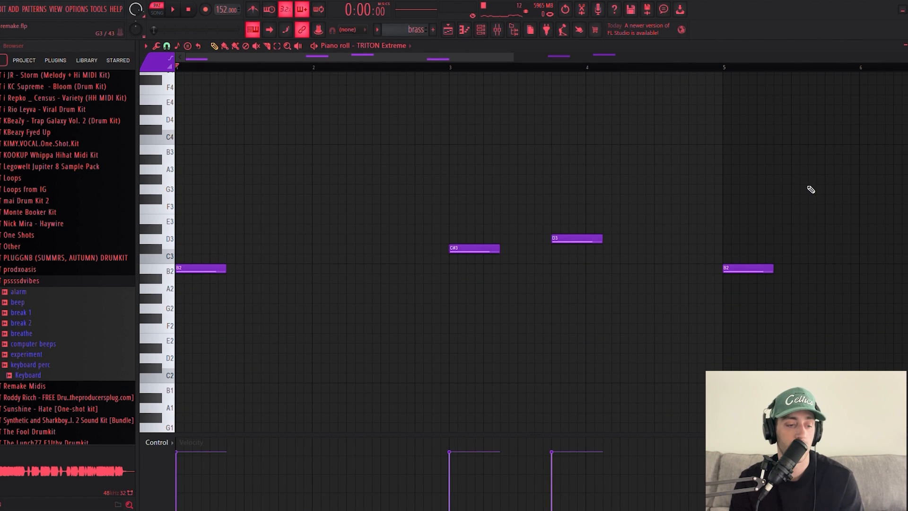
key("space")
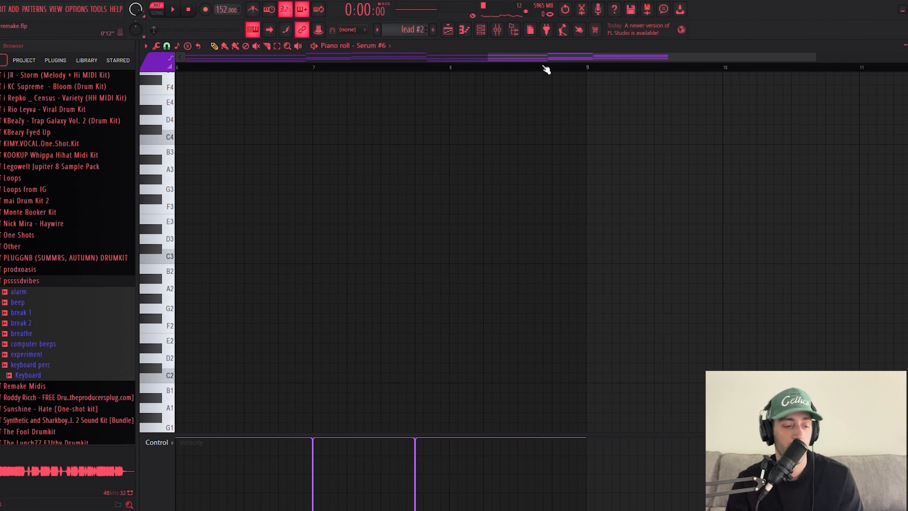
Step: View the lead #2 chords from bar 1 and play them, then play the talkbox pattern
left_click_drag(544, 66, 244, 66)
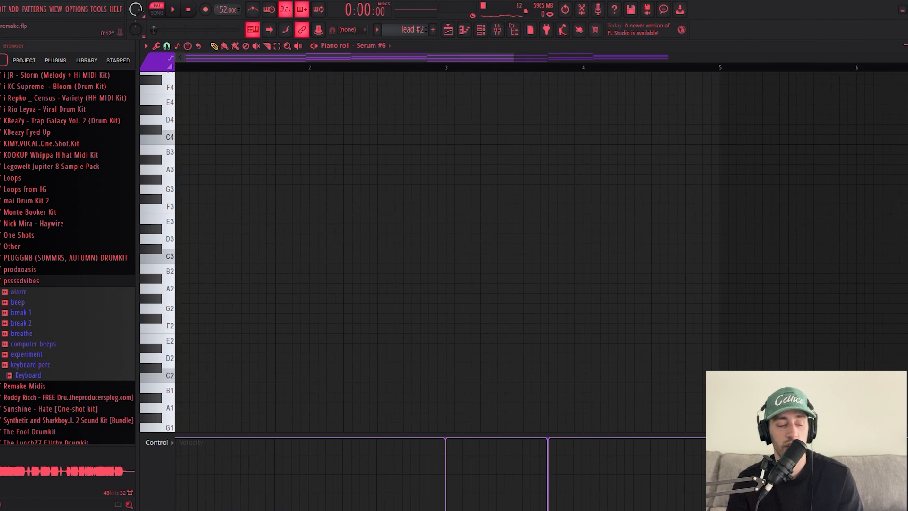
scroll(720, 241, "up", 10)
scroll(735, 243, "up", 3)
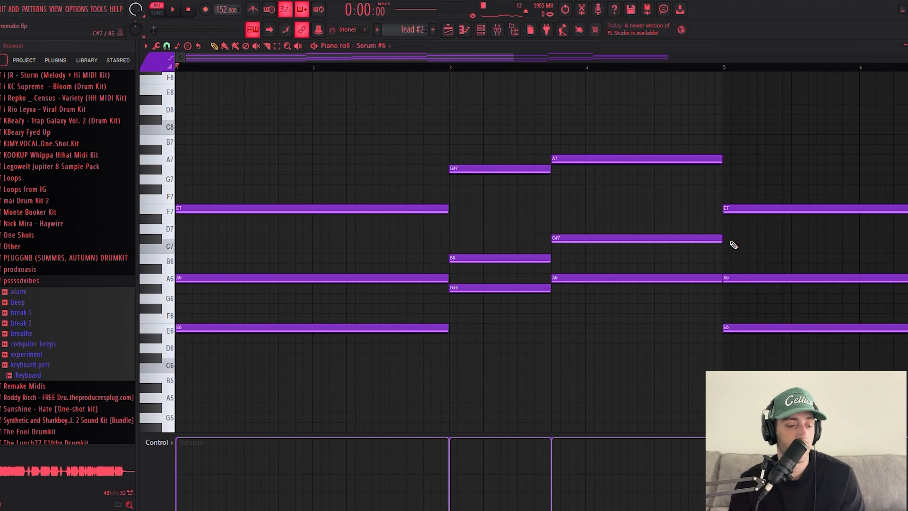
key("space")
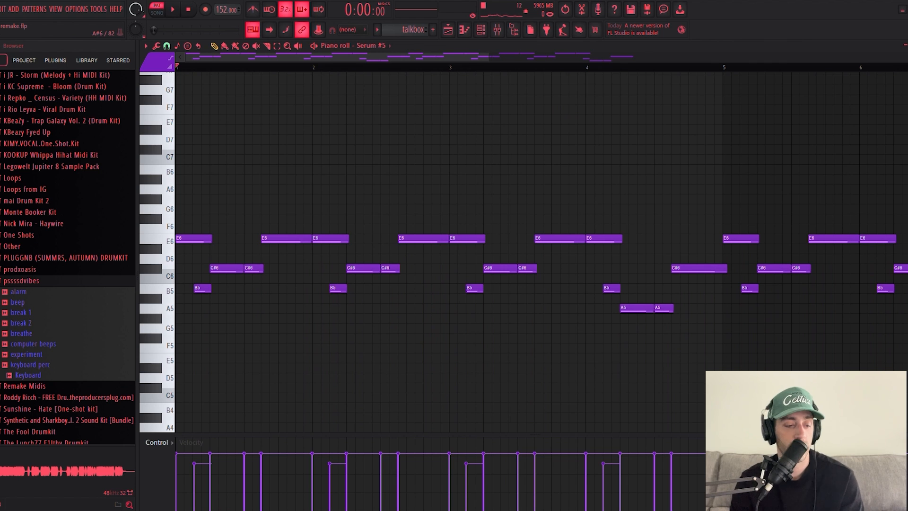
key("space")
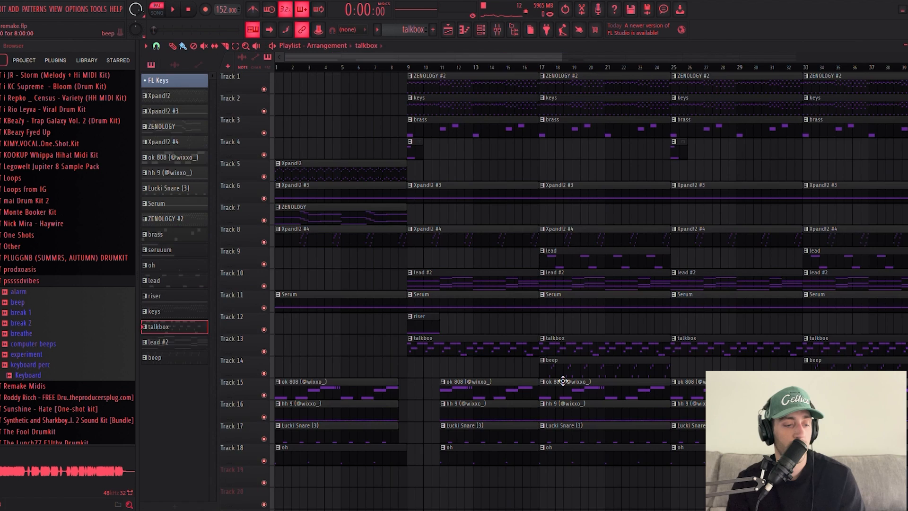
Step: Open the beep pattern from the playlist, clear its time selection and play it, then play the seruuum pattern
double_click(563, 374)
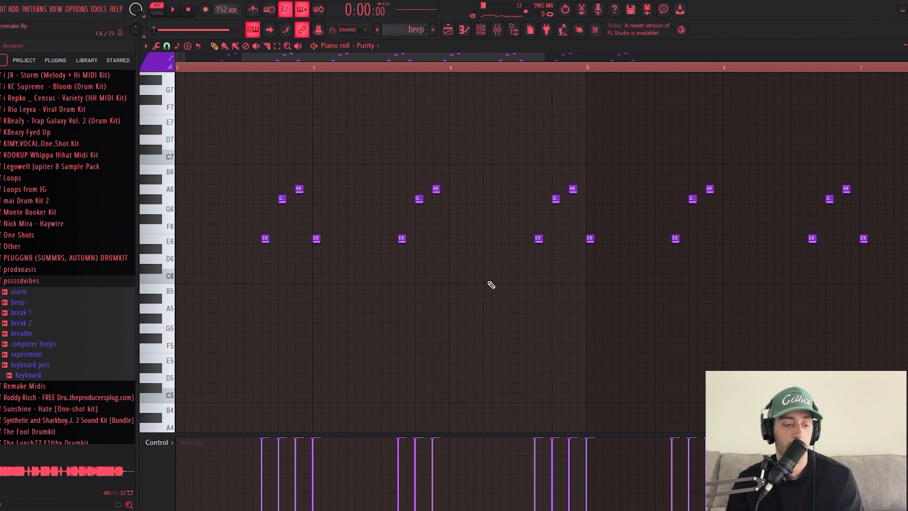
double_click(527, 71)
scroll(556, 219, "up", 1)
key("space")
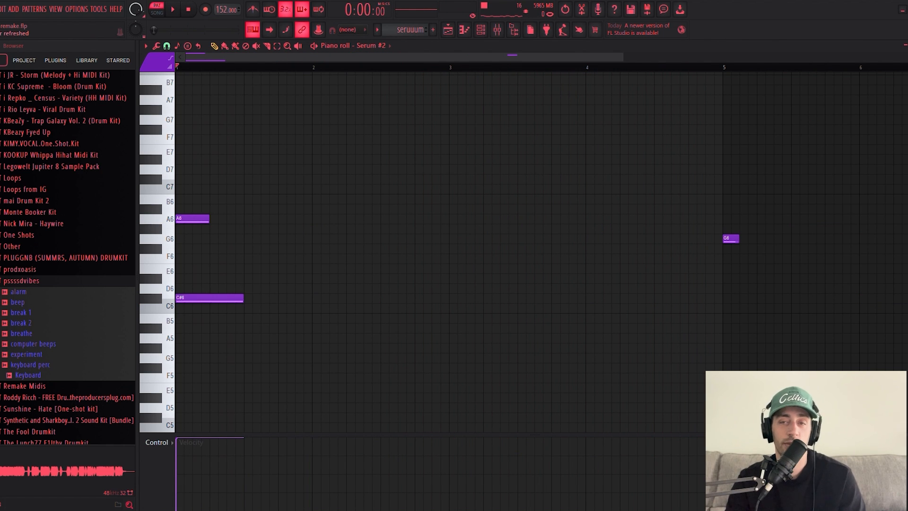
key("space")
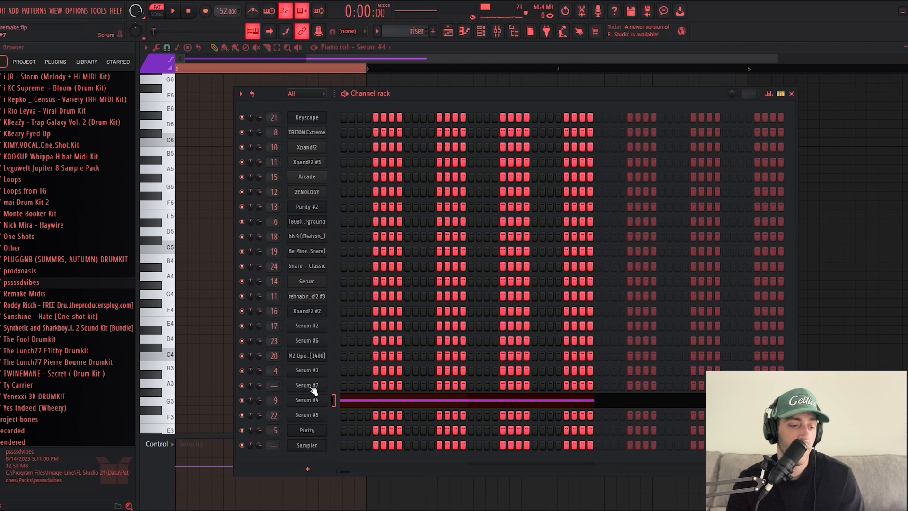
Step: Open the Serum #7 synth, assign LFO 1 to oscillator A's coarse pitch and shape the LFO as a rising ramp
left_click(309, 385)
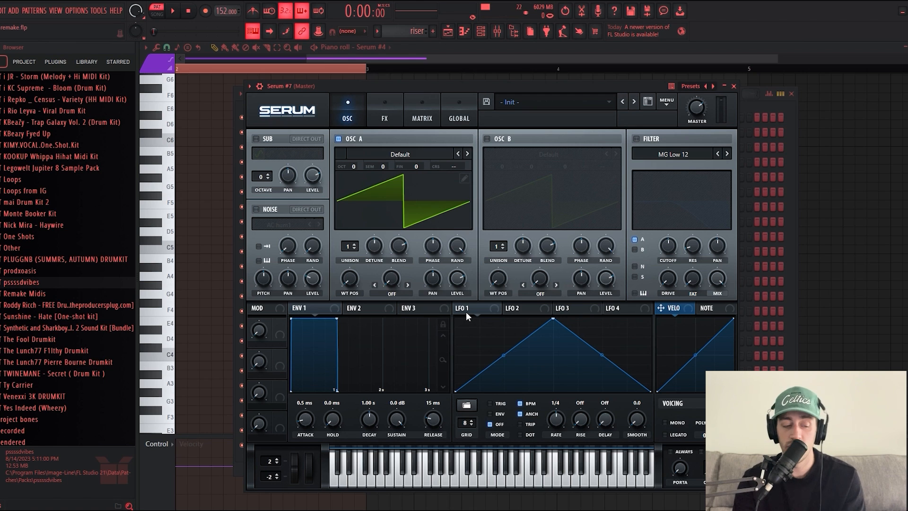
left_click_drag(466, 311, 449, 211)
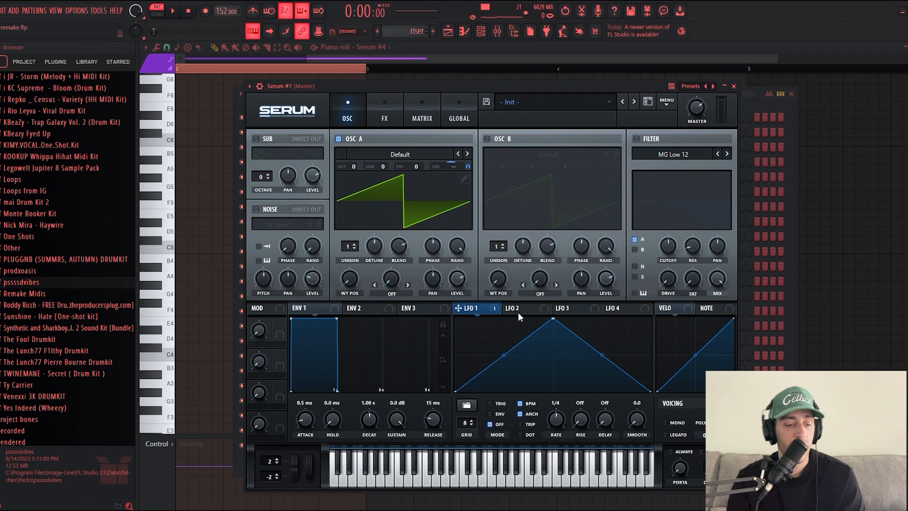
left_click_drag(552, 319, 665, 280)
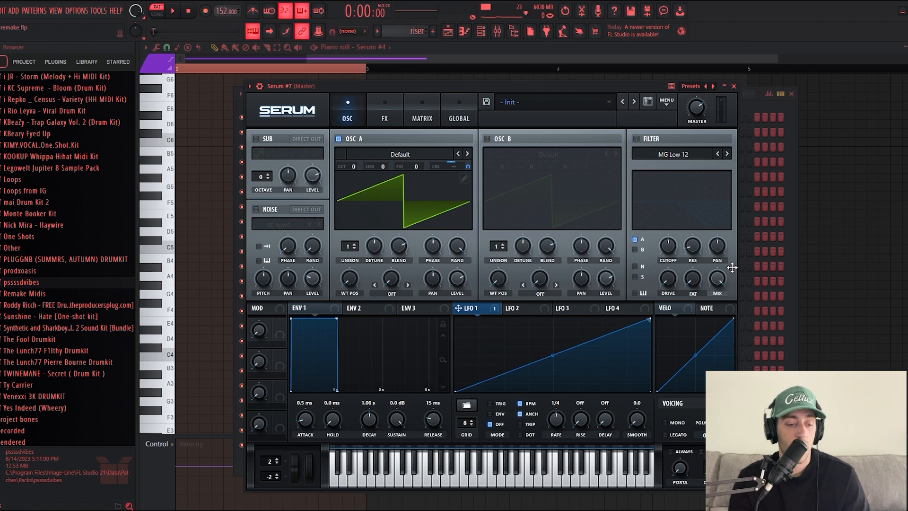
left_click_drag(455, 391, 466, 294)
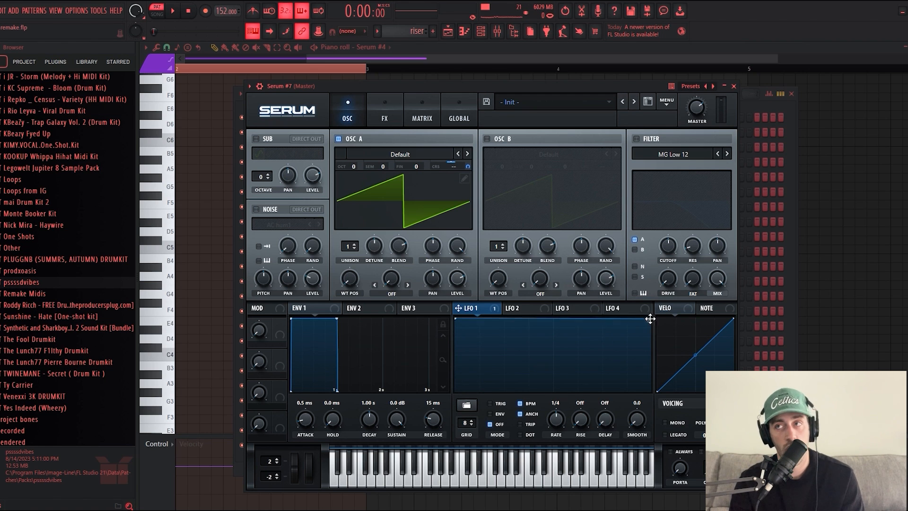
left_click_drag(650, 318, 652, 382)
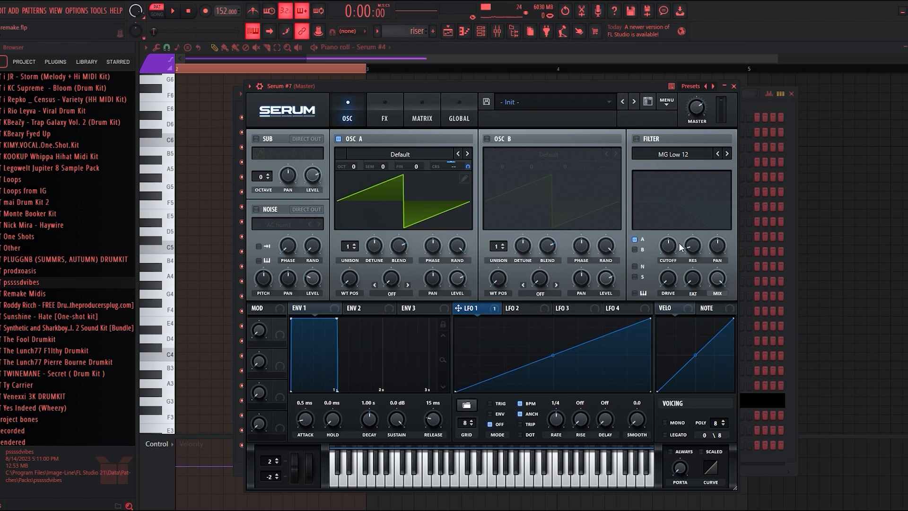
Step: Set LFO 1's rate to 2 bar, trying 4 bar as well, and play test notes on the synth
key("7")
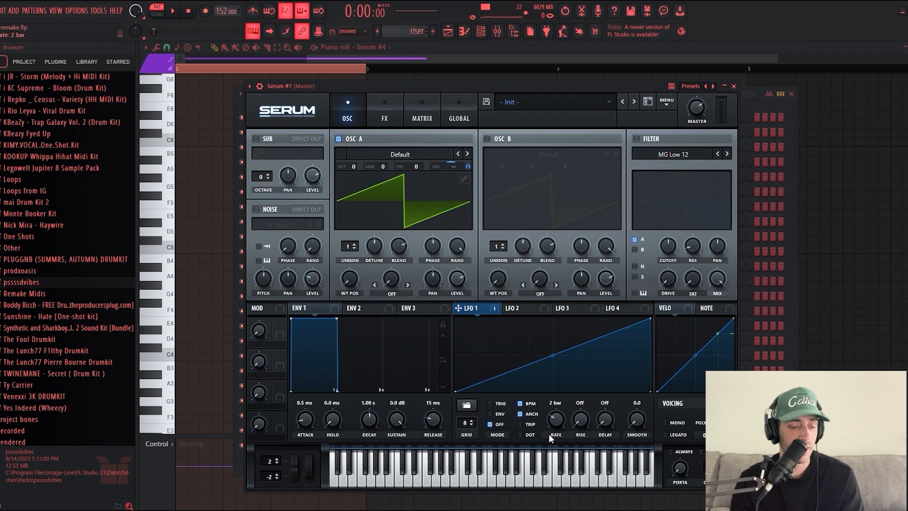
left_click_drag(549, 434, 549, 438)
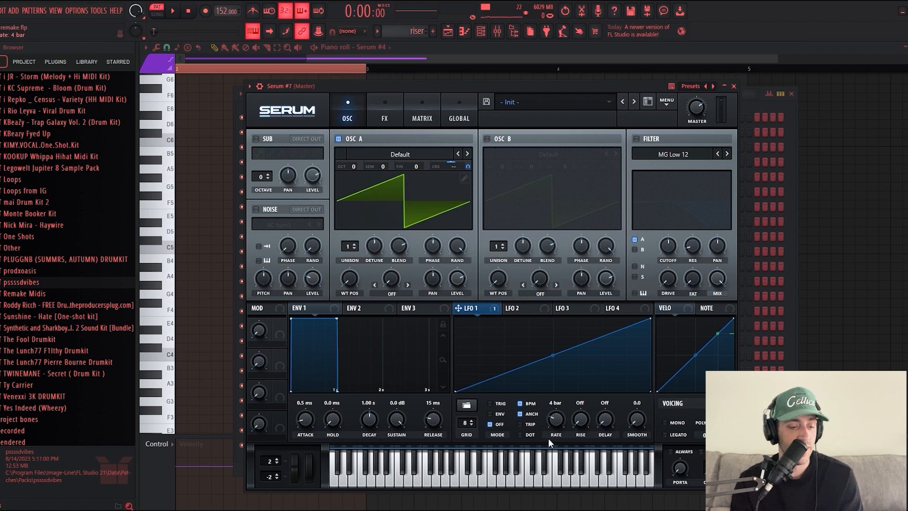
key("7")
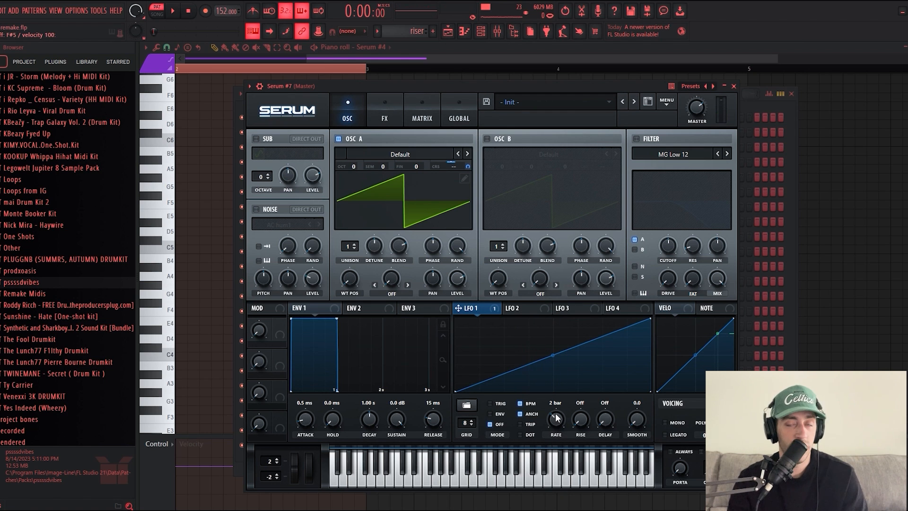
Step: Assign LFO 2 to oscillator A's level and reshape its curve with an opening square pulse and an added low point
left_click(520, 308)
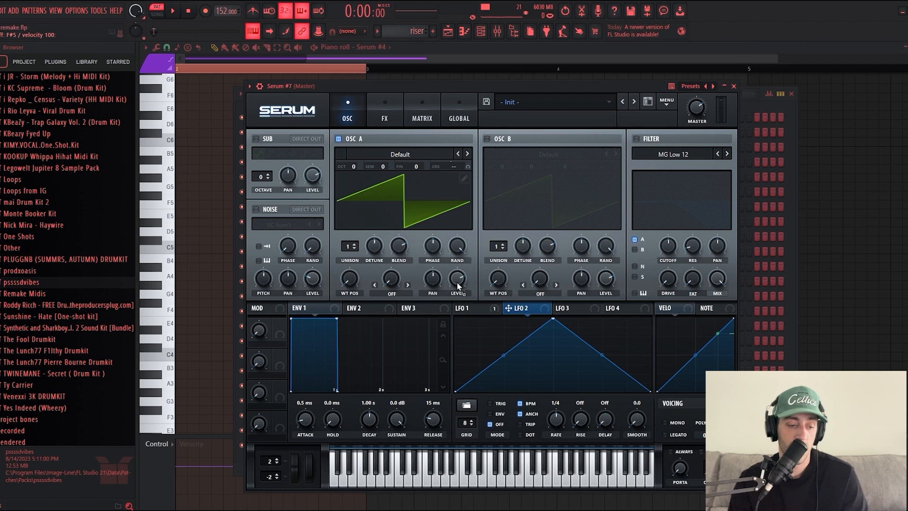
left_click_drag(455, 391, 495, 318)
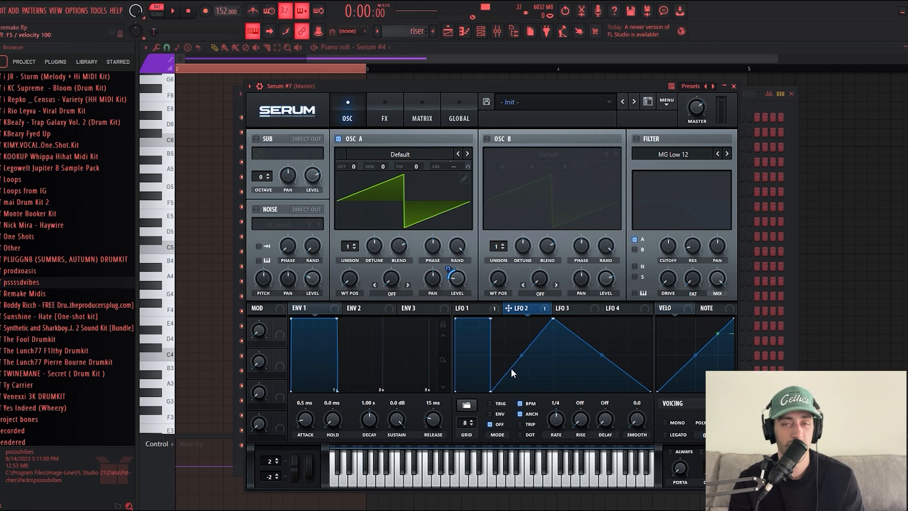
double_click(513, 368)
left_click_drag(512, 367, 534, 392)
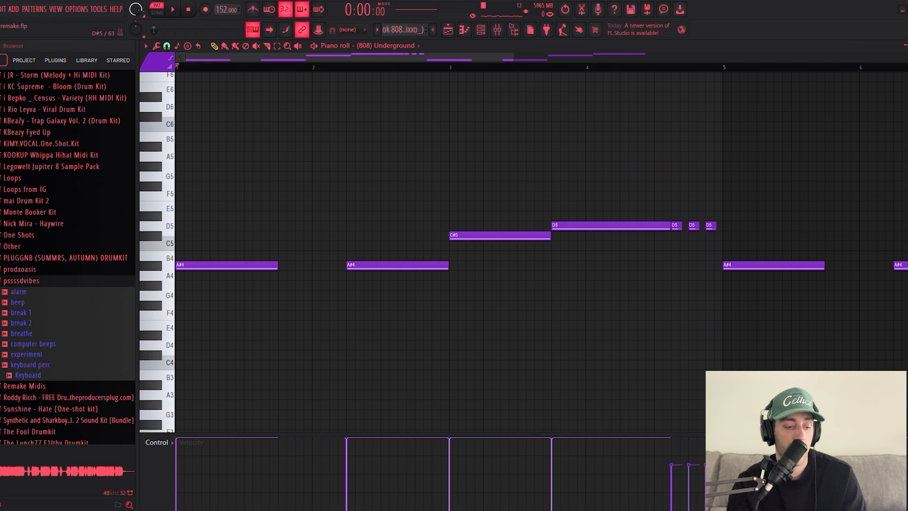
Step: View the (808) Underground notes of the 808 pattern in the piano roll and play them
scroll(645, 219, "down", 2)
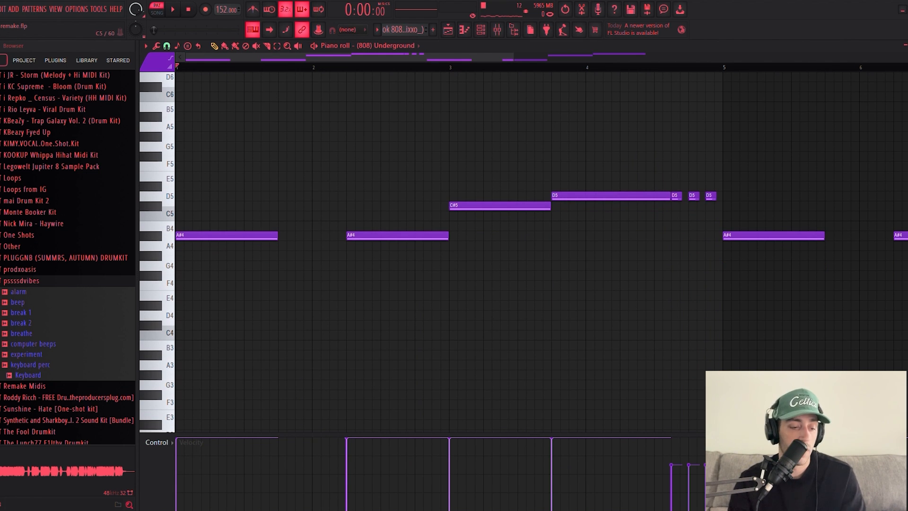
key("space")
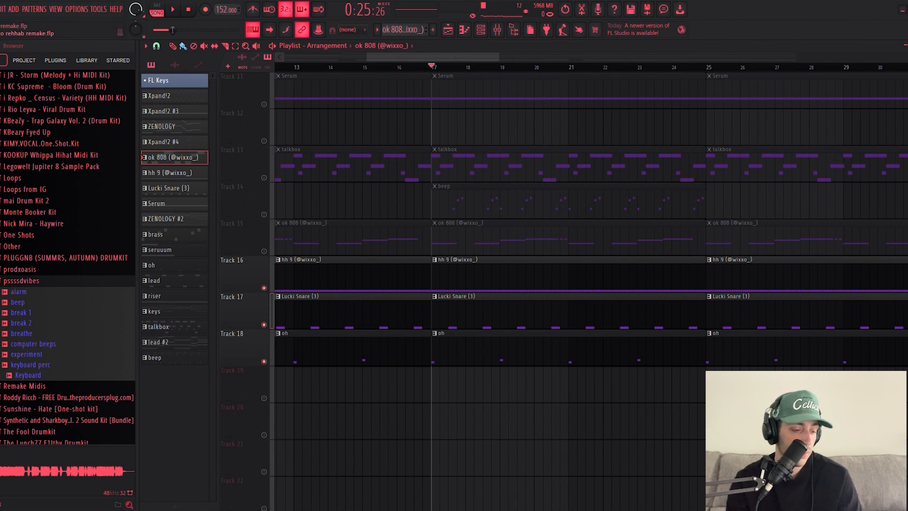
Step: Play the soloed hi-hat, snare and oh tracks, then play the full arrangement from the start
key("space")
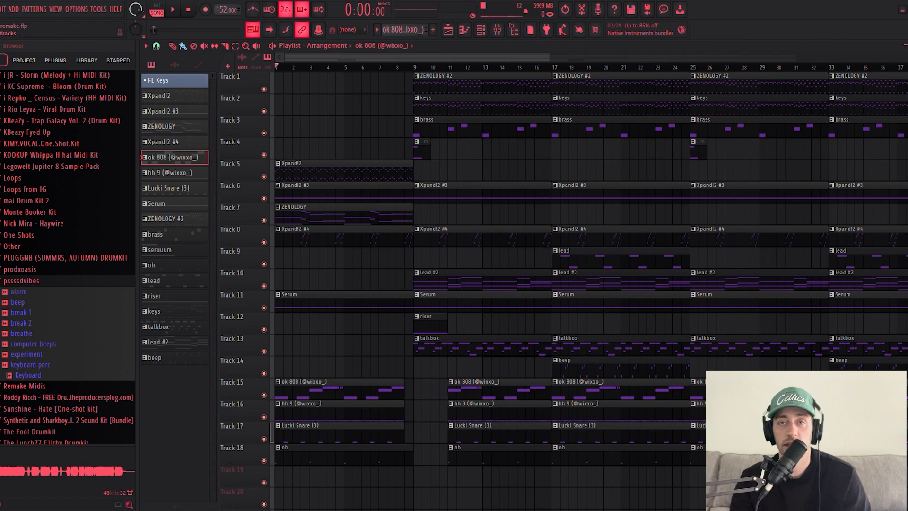
key("space")
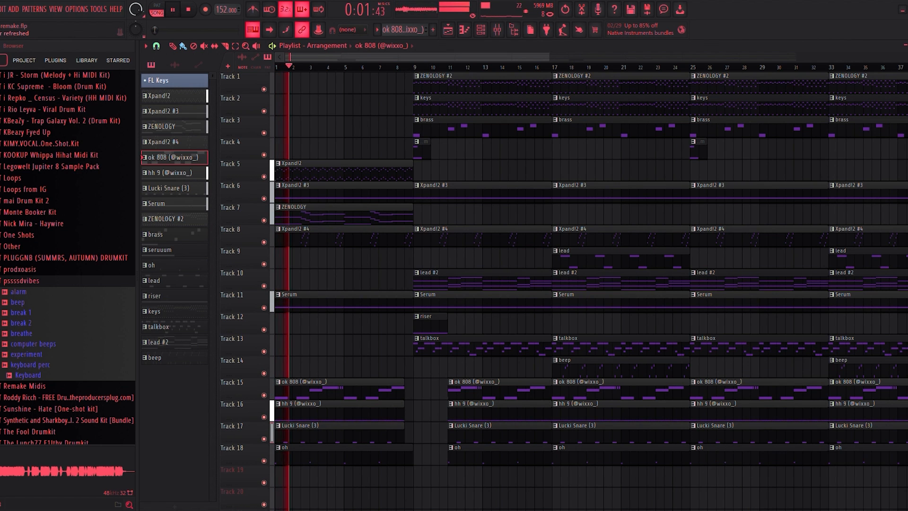